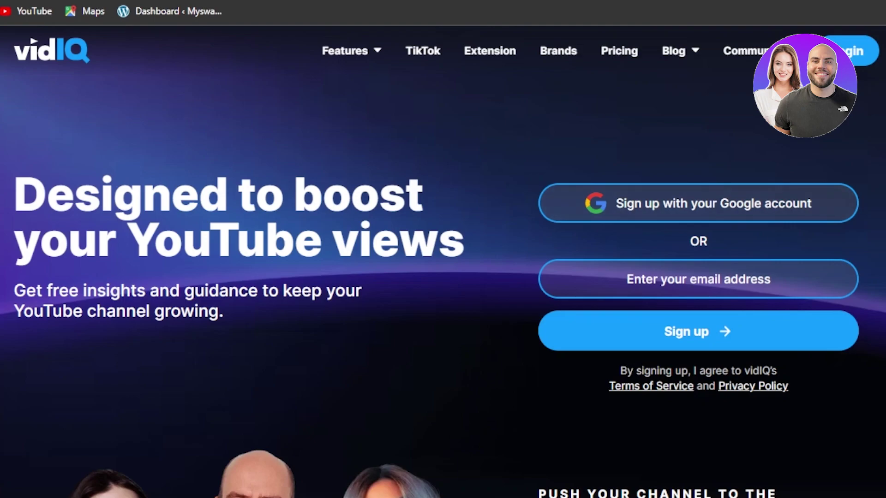
Review the vidIQ homepage's growth tools and the vidIQ Vision for YouTube extension page in the Chrome Web Store.
{"action": "scroll", "coordinate": [443, 263], "scroll_direction": "down", "scroll_amount": 10}
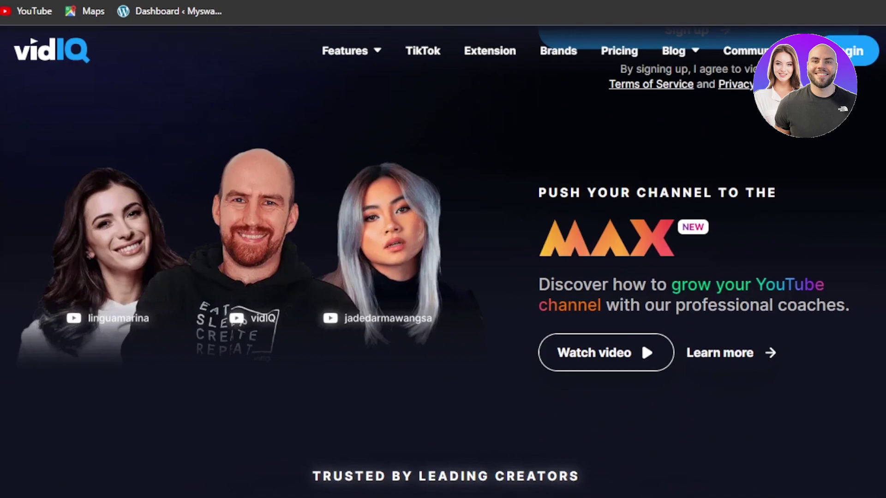
{"action": "scroll", "coordinate": [443, 263], "scroll_direction": "down", "scroll_amount": 10}
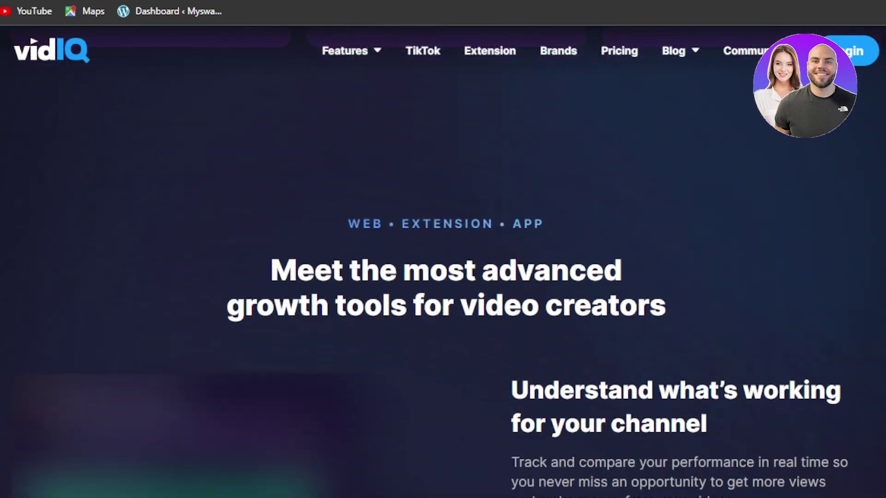
{"action": "scroll", "coordinate": [442, 263], "scroll_direction": "down", "scroll_amount": 15}
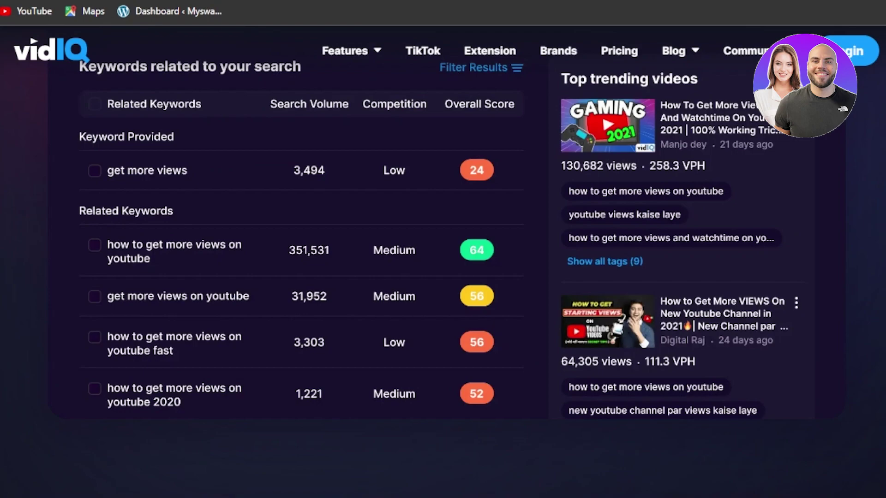
{"action": "scroll", "coordinate": [443, 263], "scroll_direction": "down", "scroll_amount": 10}
{"action": "scroll", "coordinate": [443, 263], "scroll_direction": "up", "scroll_amount": 20}
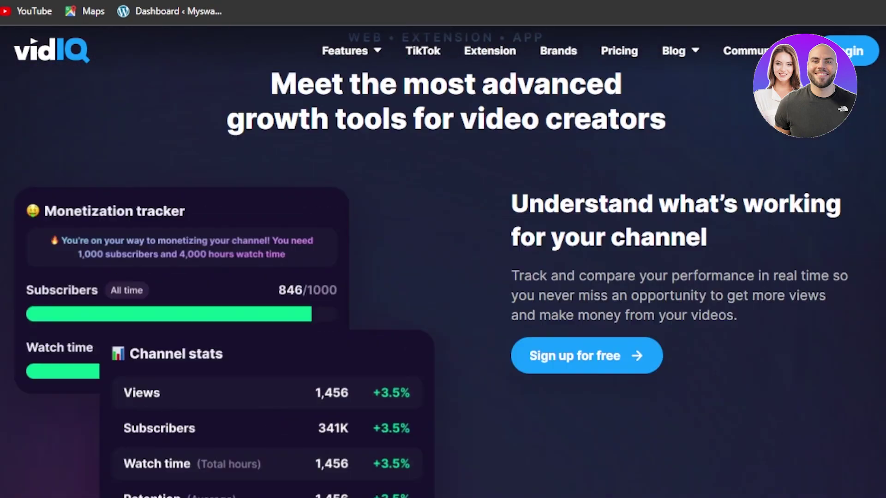
{"action": "scroll", "coordinate": [443, 263], "scroll_direction": "up", "scroll_amount": 10}
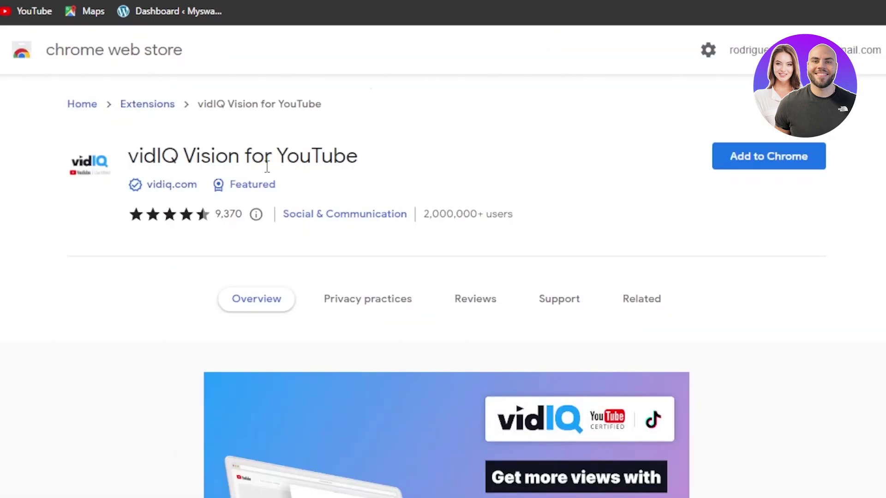
{"action": "left_click_drag", "start_coordinate": [282, 157], "coordinate": [390, 160]}
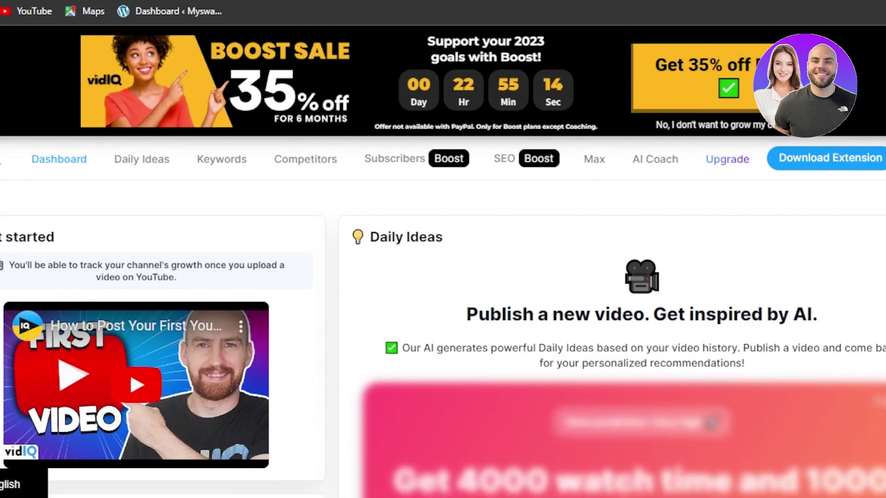
Look through the vidIQ dashboard's Daily Ideas, AI Title Recommendations, Keyword opportunities and Competitors sections.
{"action": "scroll", "coordinate": [473, 139], "scroll_direction": "down", "scroll_amount": 3}
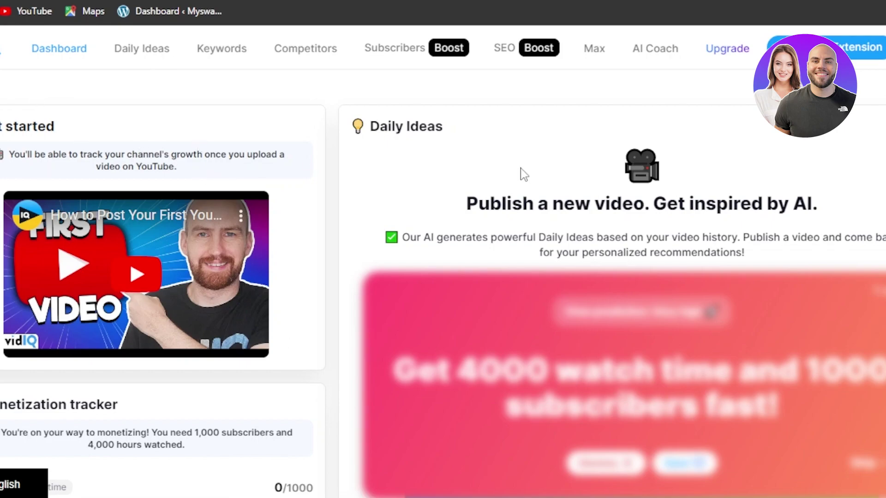
{"action": "scroll", "coordinate": [443, 276], "scroll_direction": "down", "scroll_amount": 15}
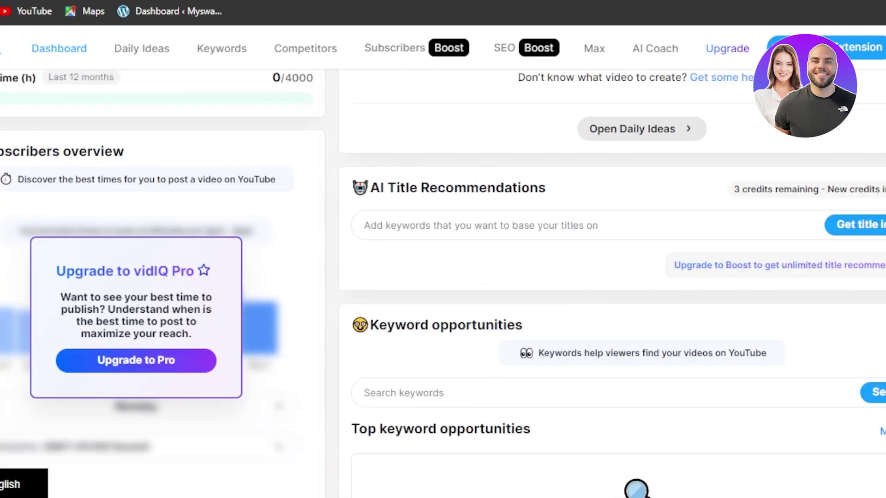
{"action": "scroll", "coordinate": [443, 277], "scroll_direction": "up", "scroll_amount": 3}
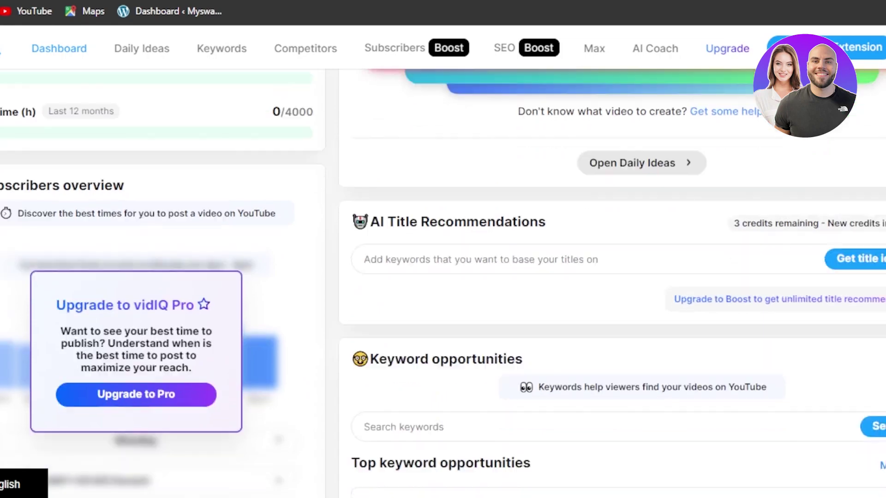
{"action": "scroll", "coordinate": [442, 276], "scroll_direction": "down", "scroll_amount": 2}
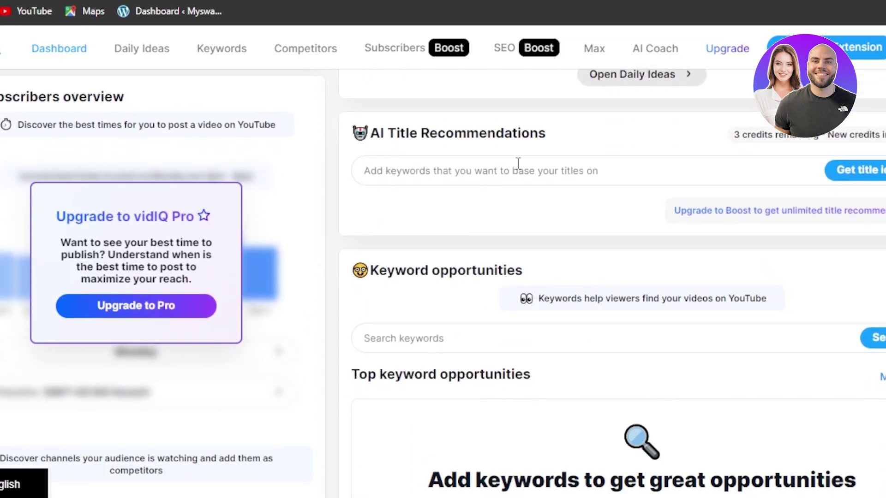
{"action": "scroll", "coordinate": [519, 164], "scroll_direction": "down", "scroll_amount": 5}
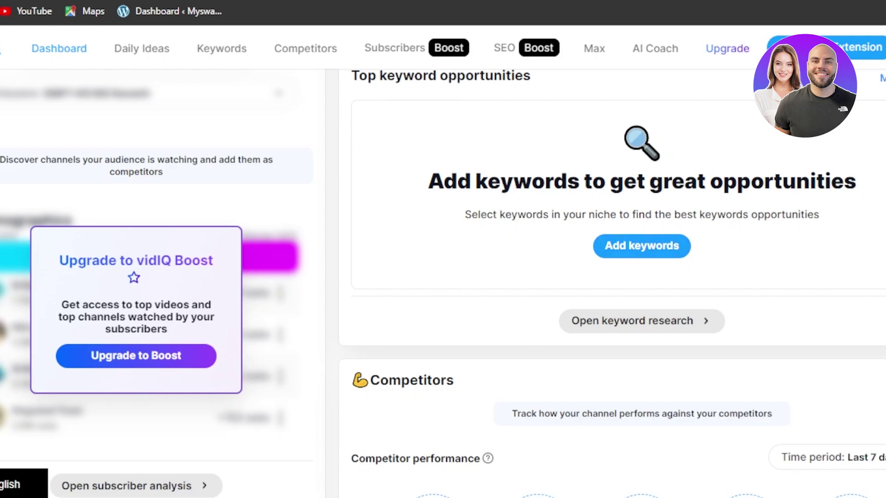
Open the keyword research page and search for the keyword "instagram".
{"action": "left_click", "coordinate": [219, 55]}
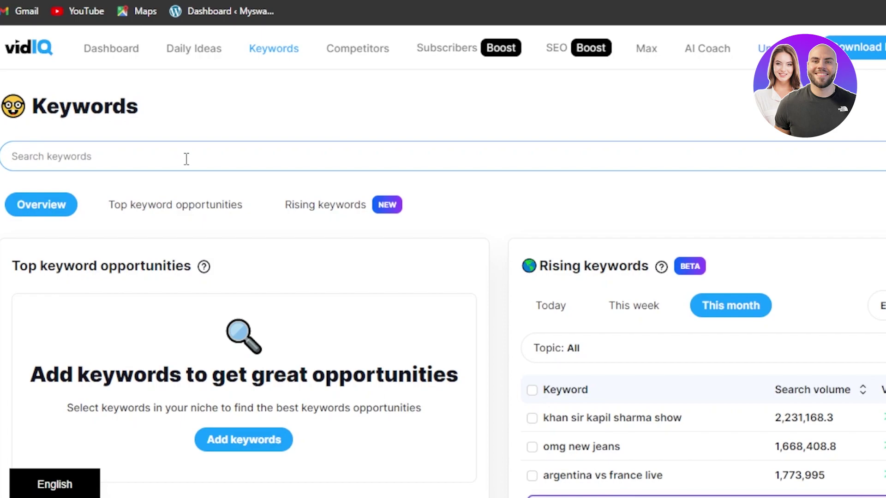
{"action": "type", "text": "instagram"}
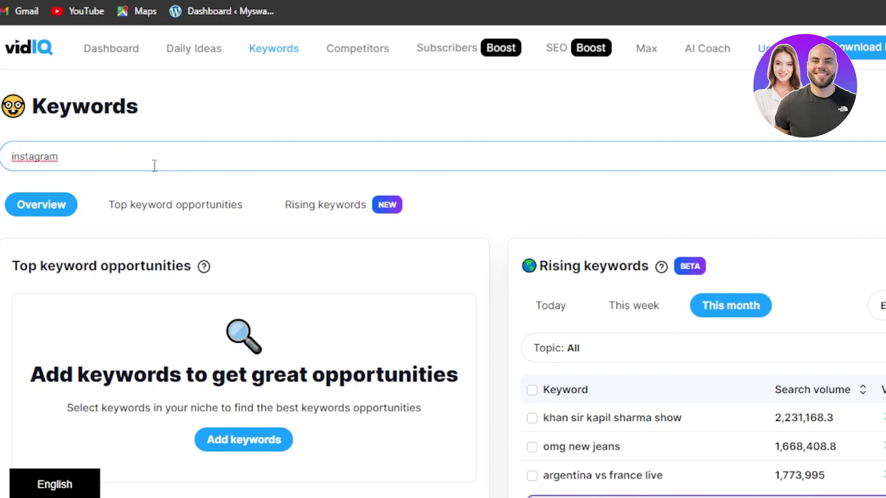
{"action": "key", "text": "Return"}
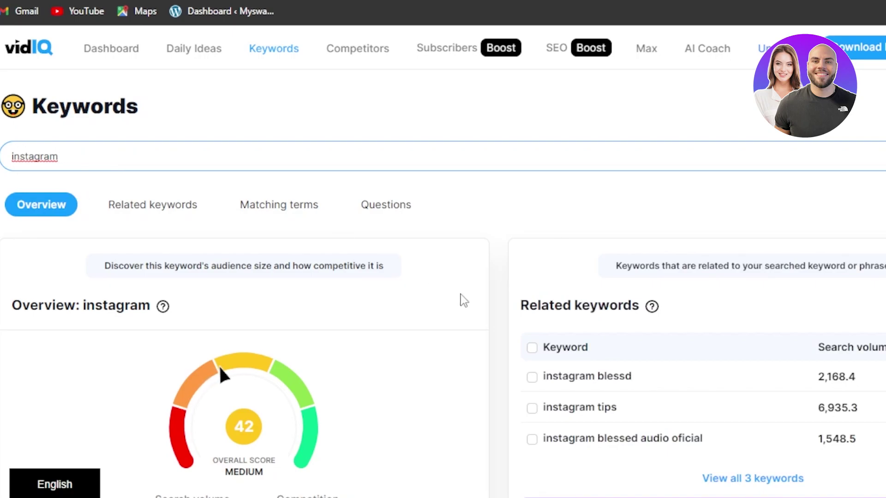
Examine the overall score, competition and matching terms for "instagram", and highlight its search volume.
{"action": "scroll", "coordinate": [461, 299], "scroll_direction": "down", "scroll_amount": 4}
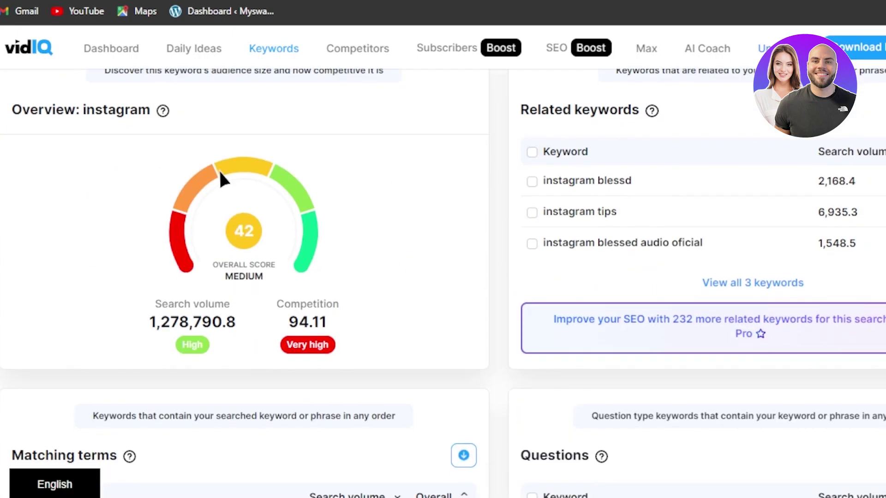
{"action": "scroll", "coordinate": [219, 178], "scroll_direction": "up", "scroll_amount": 1}
{"action": "scroll", "coordinate": [245, 277], "scroll_direction": "down", "scroll_amount": 1}
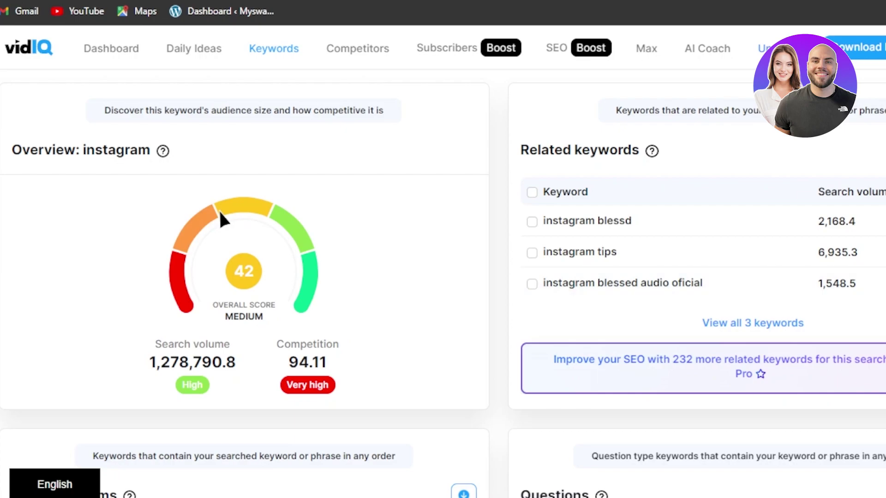
{"action": "scroll", "coordinate": [219, 210], "scroll_direction": "down", "scroll_amount": 8}
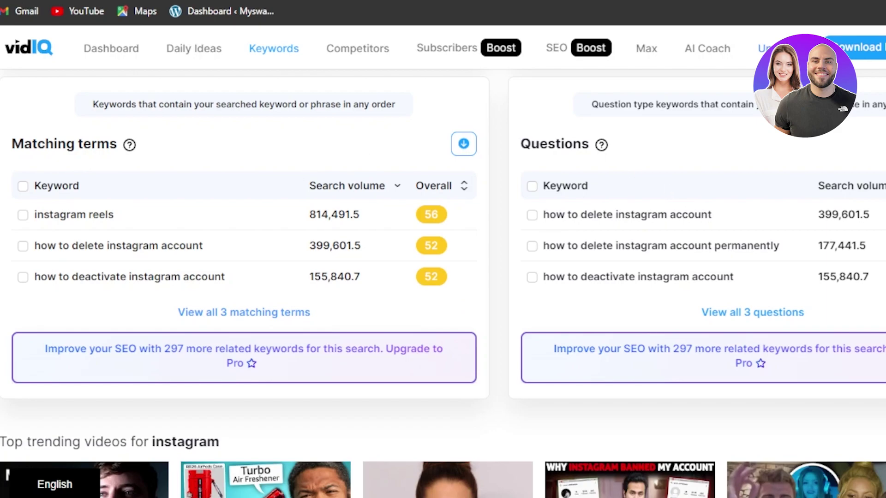
{"action": "scroll", "coordinate": [221, 157], "scroll_direction": "up", "scroll_amount": 5}
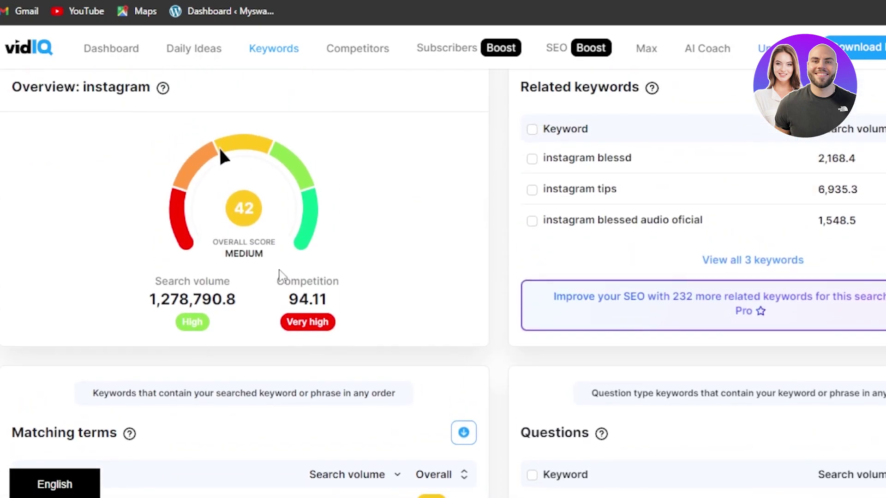
{"action": "left_click_drag", "start_coordinate": [150, 299], "coordinate": [202, 323]}
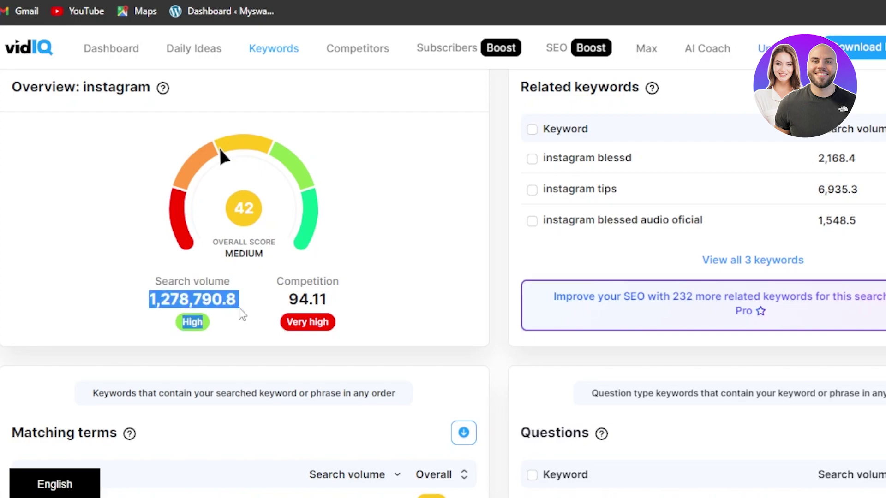
Review the matching terms, question keywords and top trending videos for "instagram".
{"action": "scroll", "coordinate": [746, 271], "scroll_direction": "down", "scroll_amount": 1}
{"action": "scroll", "coordinate": [220, 104], "scroll_direction": "down", "scroll_amount": 7}
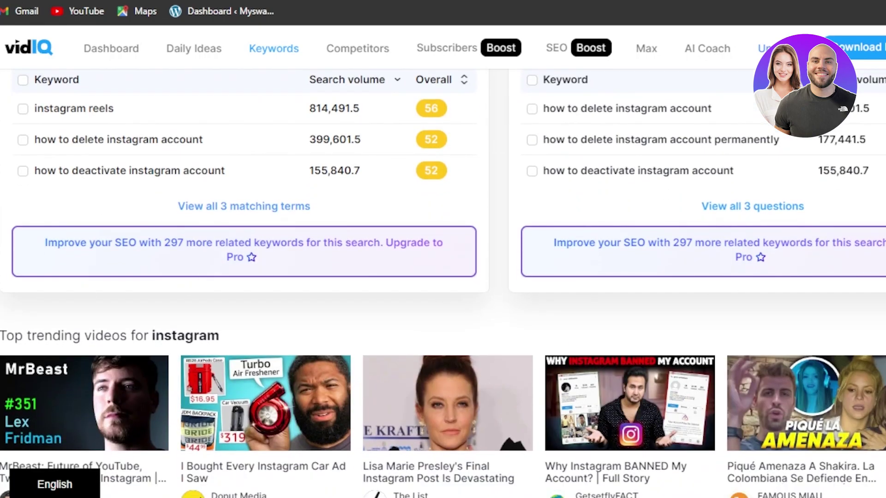
{"action": "scroll", "coordinate": [285, 189], "scroll_direction": "up", "scroll_amount": 1}
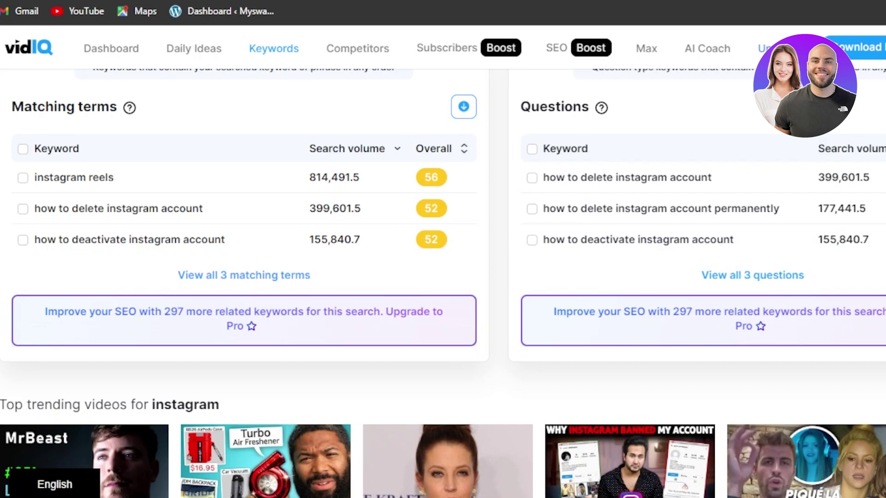
{"action": "scroll", "coordinate": [175, 208], "scroll_direction": "down", "scroll_amount": 3}
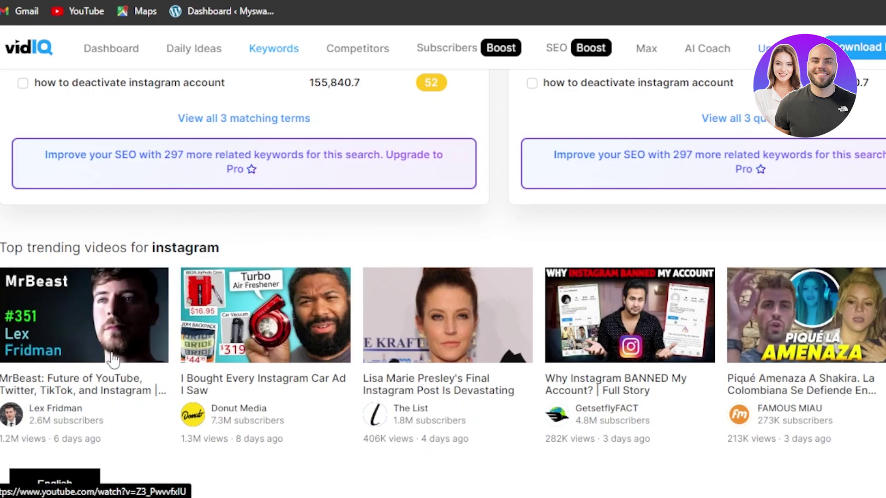
{"action": "mouse_move", "coordinate": [104, 302]}
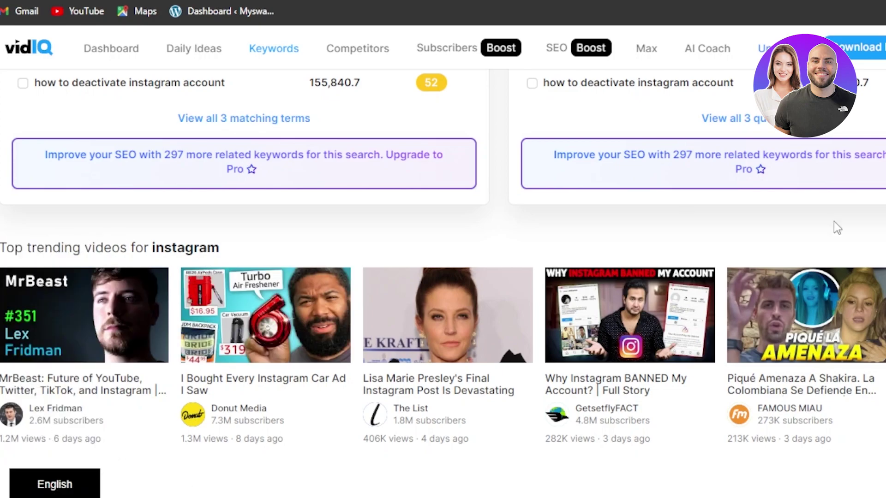
{"action": "scroll", "coordinate": [184, 415], "scroll_direction": "up", "scroll_amount": 15}
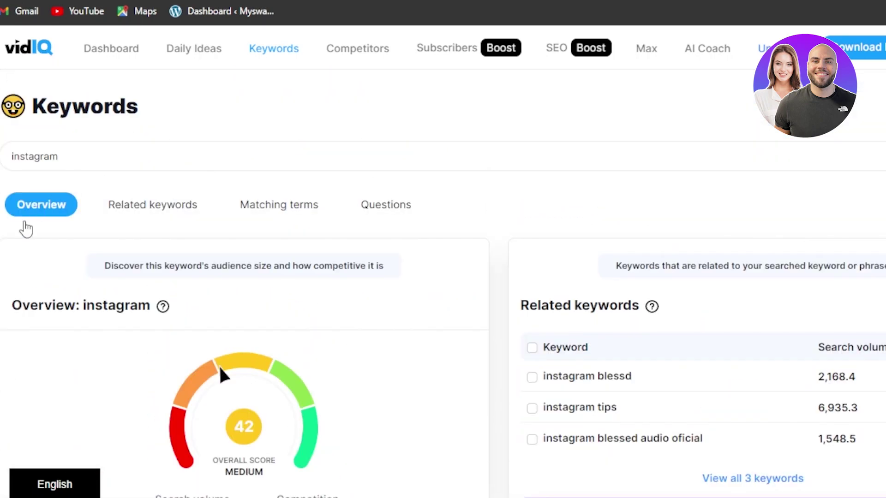
View the full list of related keywords for "instagram", and return to the keyword overview.
{"action": "left_click", "coordinate": [172, 222]}
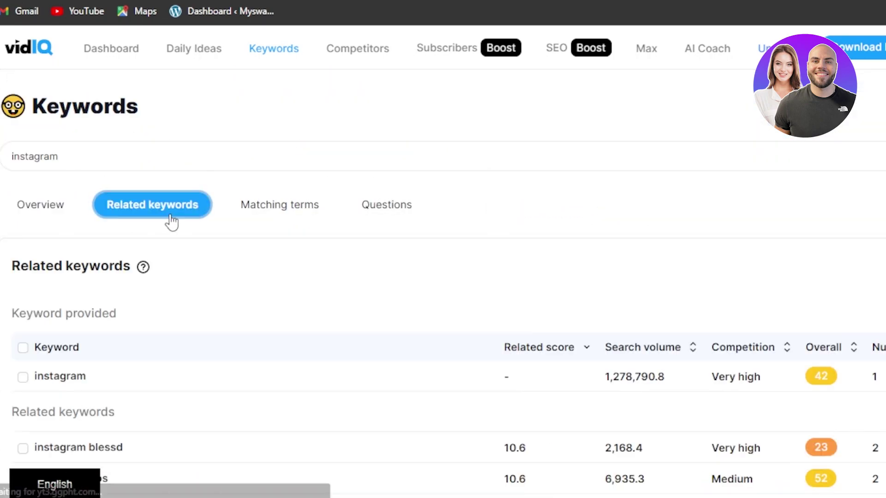
{"action": "scroll", "coordinate": [697, 150], "scroll_direction": "down", "scroll_amount": 3}
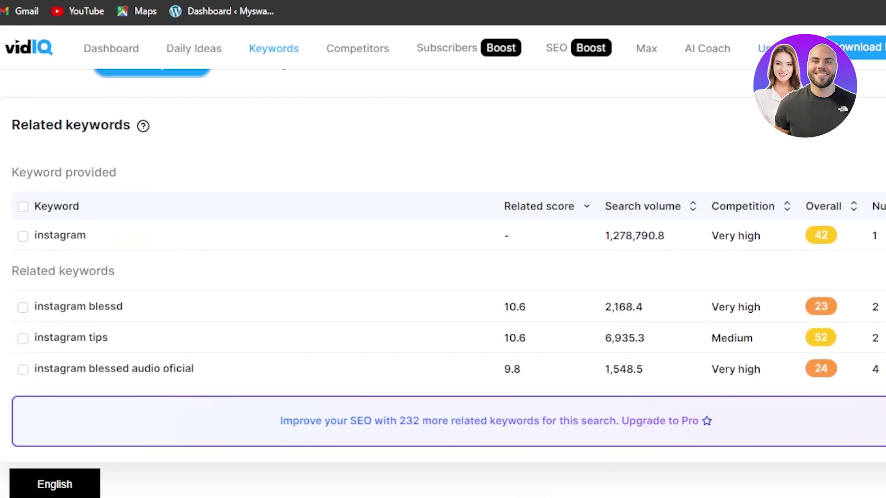
{"action": "scroll", "coordinate": [697, 151], "scroll_direction": "up", "scroll_amount": 2}
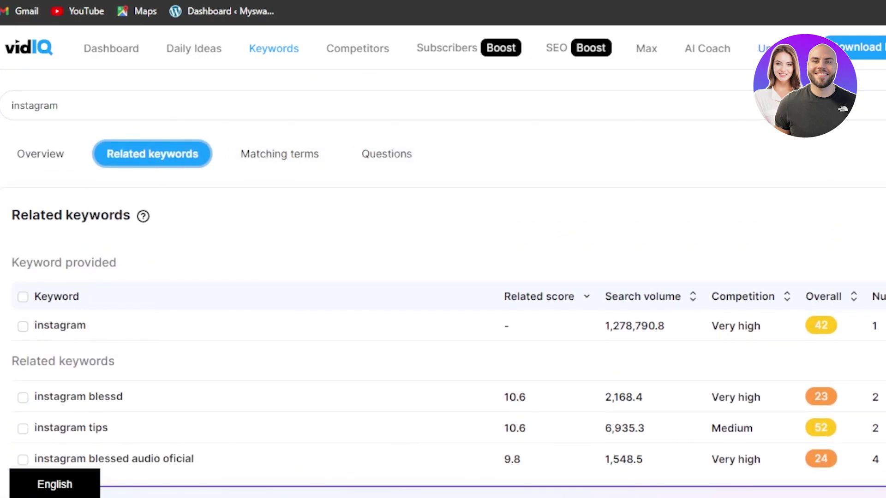
{"action": "left_click", "coordinate": [37, 155]}
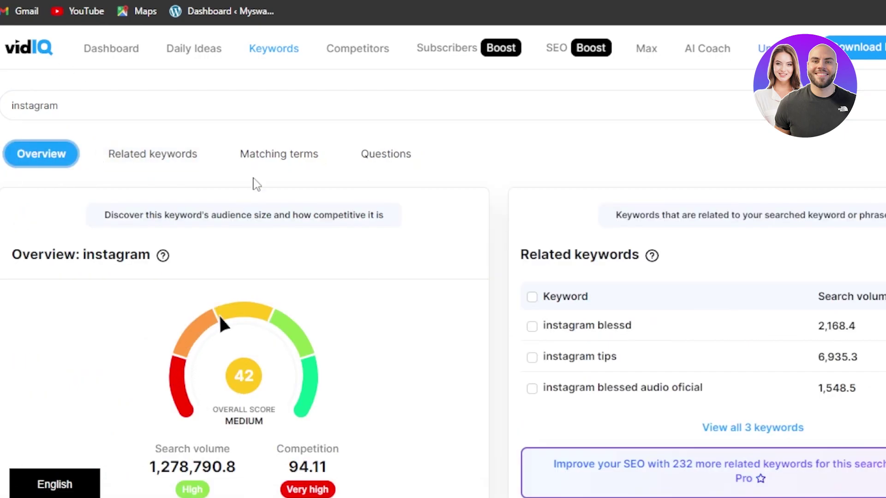
{"action": "scroll", "coordinate": [254, 184], "scroll_direction": "up", "scroll_amount": 2}
{"action": "scroll", "coordinate": [219, 364], "scroll_direction": "down", "scroll_amount": 4}
{"action": "scroll", "coordinate": [219, 188], "scroll_direction": "up", "scroll_amount": 3}
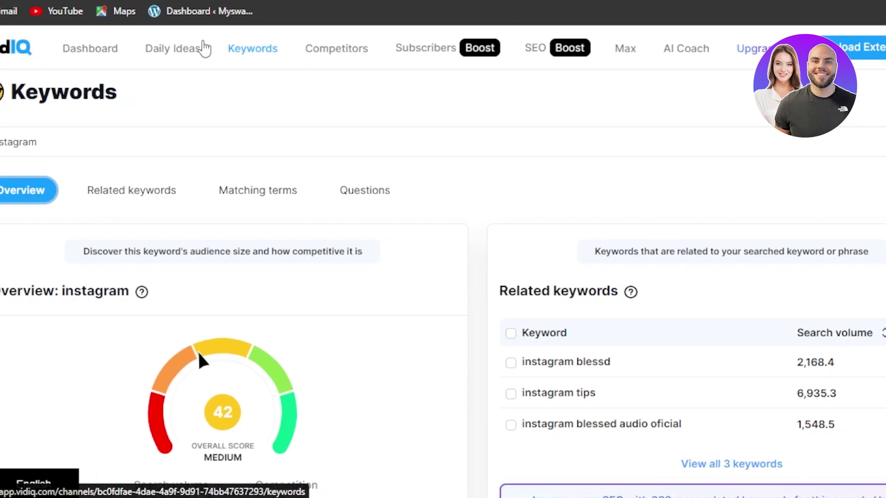
Open Daily Ideas and generate customized video ideas for the keyword "instagram".
{"action": "left_click", "coordinate": [162, 52]}
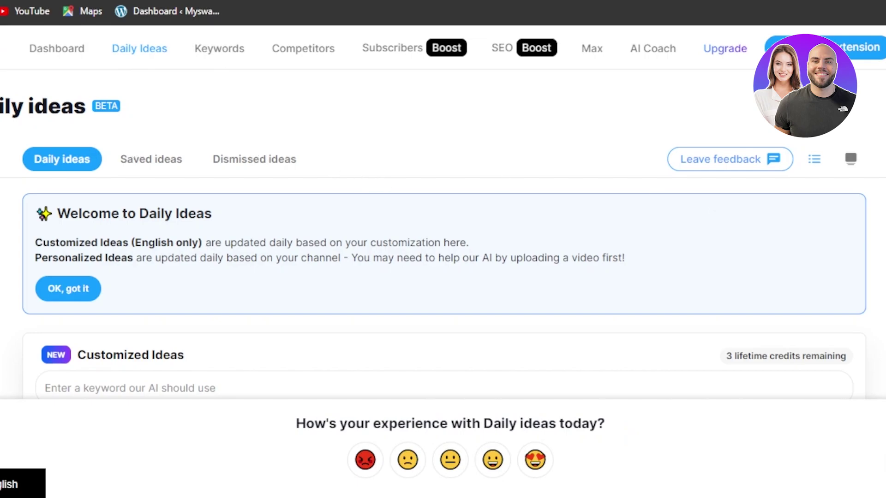
{"action": "scroll", "coordinate": [532, 239], "scroll_direction": "down", "scroll_amount": 4}
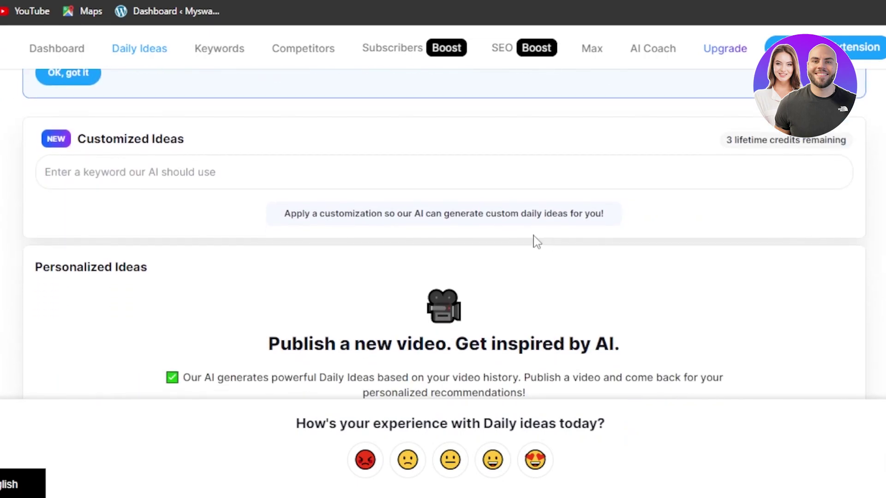
{"action": "left_click", "coordinate": [98, 175]}
{"action": "type", "text": "instagram"}
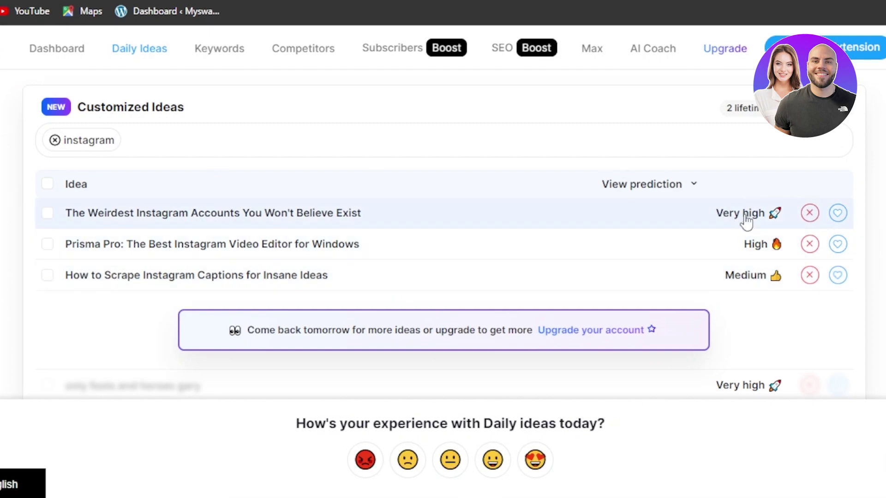
Review the customized Instagram video ideas with their view predictions and the Personalized Ideas section.
{"action": "scroll", "coordinate": [445, 237], "scroll_direction": "down", "scroll_amount": 8}
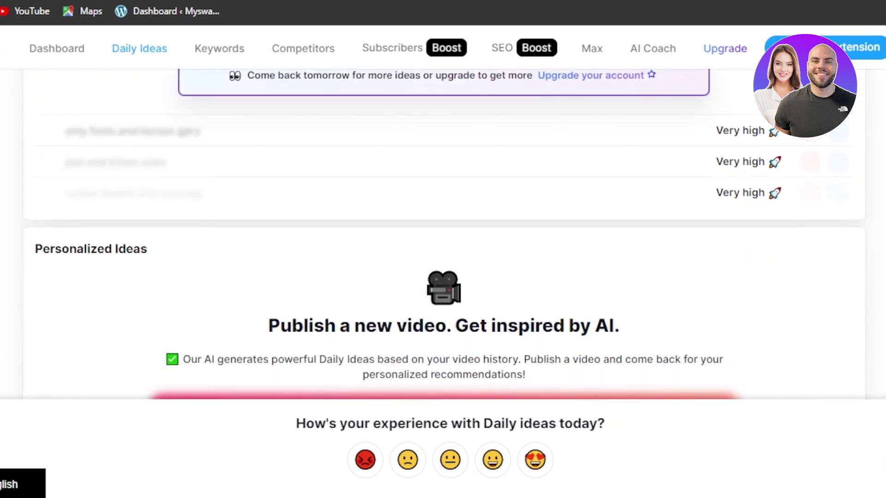
{"action": "scroll", "coordinate": [444, 237], "scroll_direction": "up", "scroll_amount": 4}
{"action": "scroll", "coordinate": [444, 237], "scroll_direction": "up", "scroll_amount": 5}
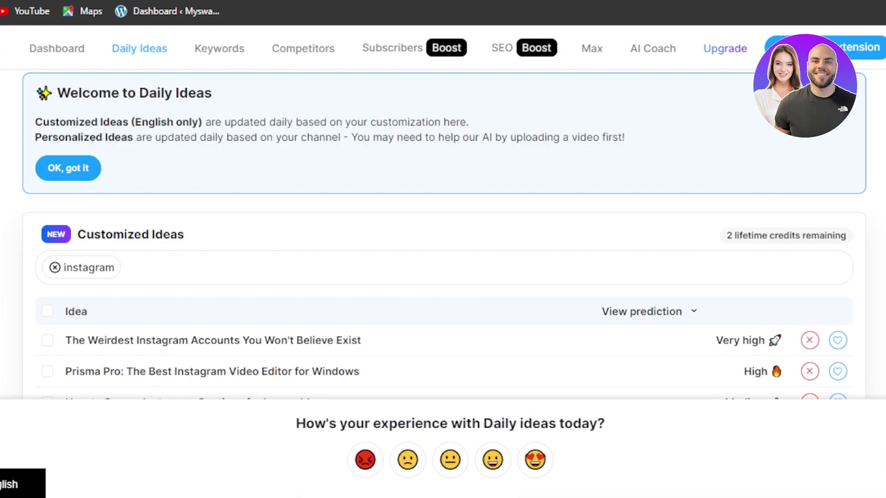
{"action": "scroll", "coordinate": [283, 278], "scroll_direction": "down", "scroll_amount": 2}
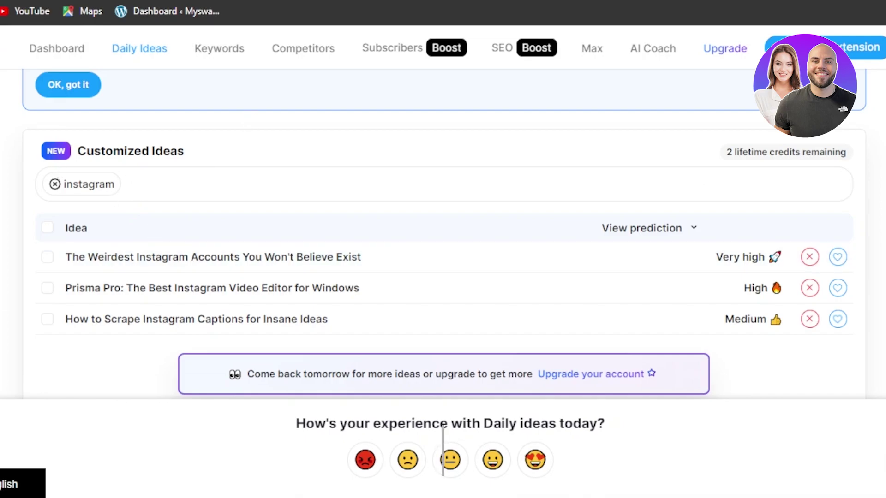
Look through the rest of the Daily Ideas page for "instagram" and open the saved ideas.
{"action": "scroll", "coordinate": [442, 450], "scroll_direction": "down", "scroll_amount": 7}
{"action": "scroll", "coordinate": [443, 449], "scroll_direction": "up", "scroll_amount": 3}
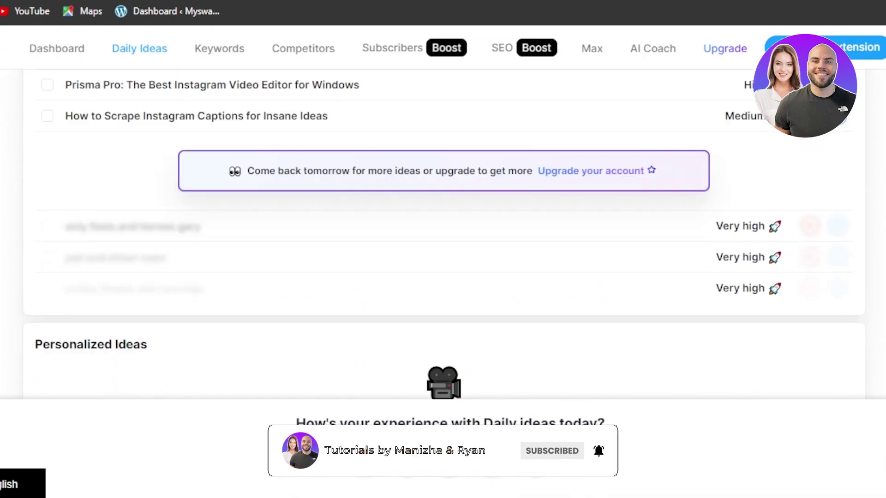
{"action": "scroll", "coordinate": [443, 231], "scroll_direction": "up", "scroll_amount": 6}
{"action": "scroll", "coordinate": [443, 231], "scroll_direction": "down", "scroll_amount": 2}
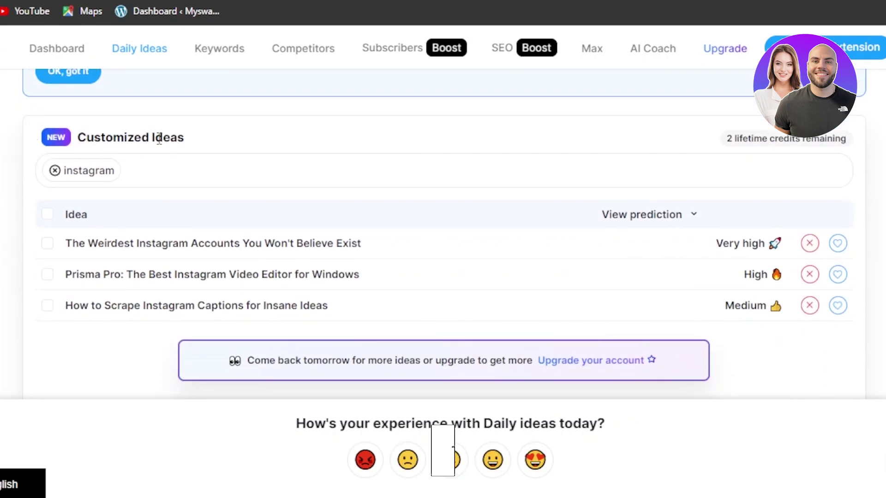
{"action": "scroll", "coordinate": [775, 197], "scroll_direction": "up", "scroll_amount": 5}
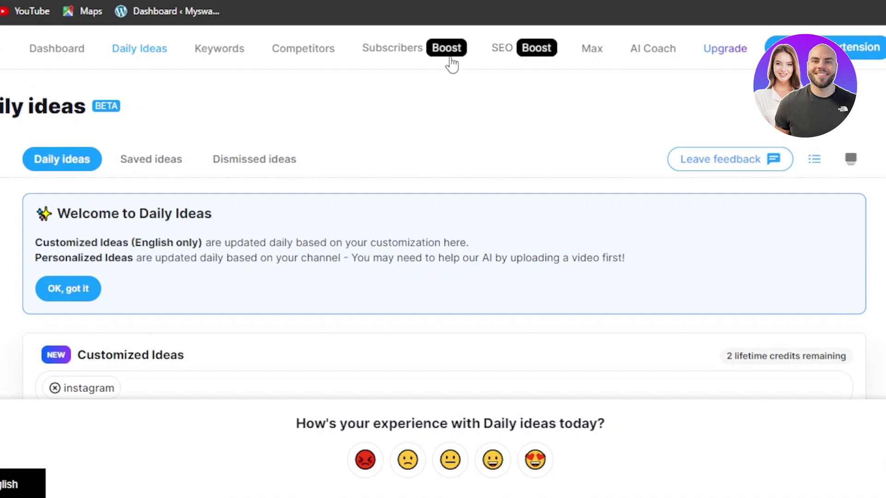
{"action": "left_click", "coordinate": [149, 158]}
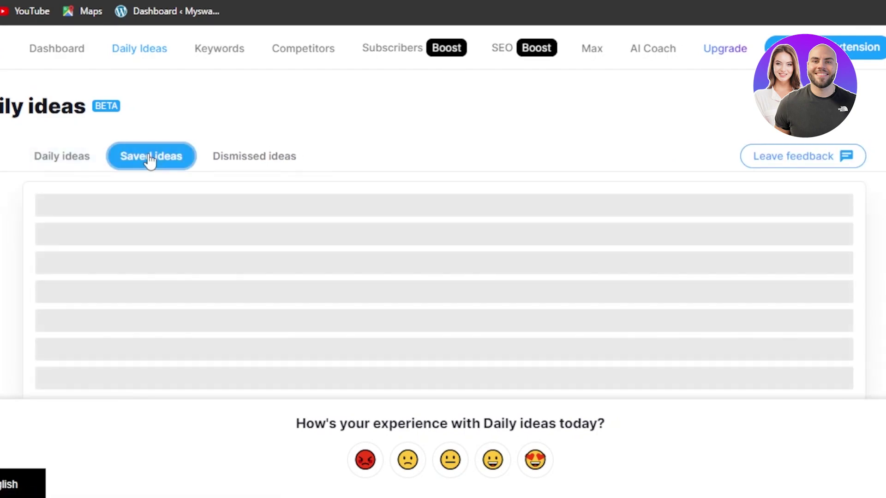
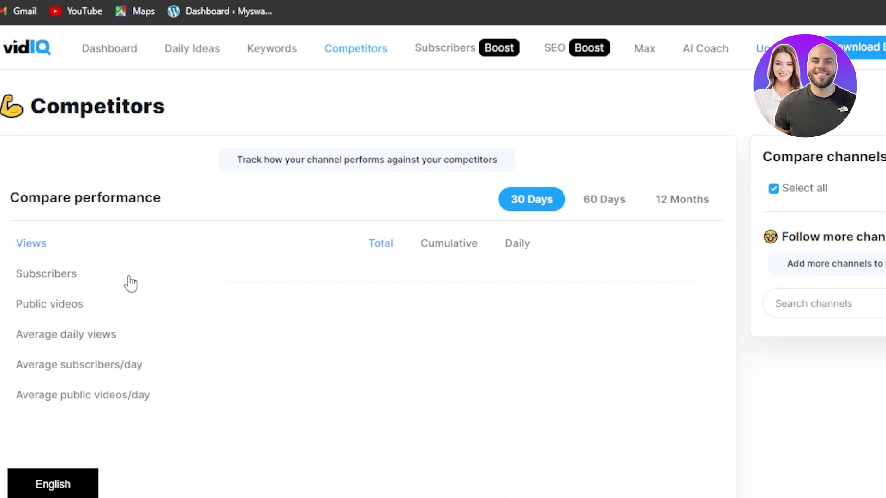
Search for the competitor channel "mr beast" on the Competitors page and look through the matching channels.
{"action": "scroll", "coordinate": [443, 277], "scroll_direction": "down", "scroll_amount": 2}
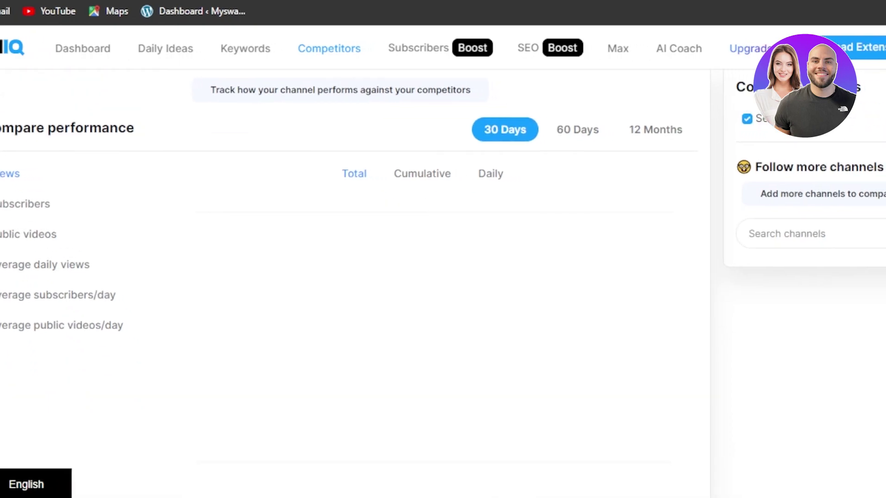
{"action": "left_click", "coordinate": [812, 234]}
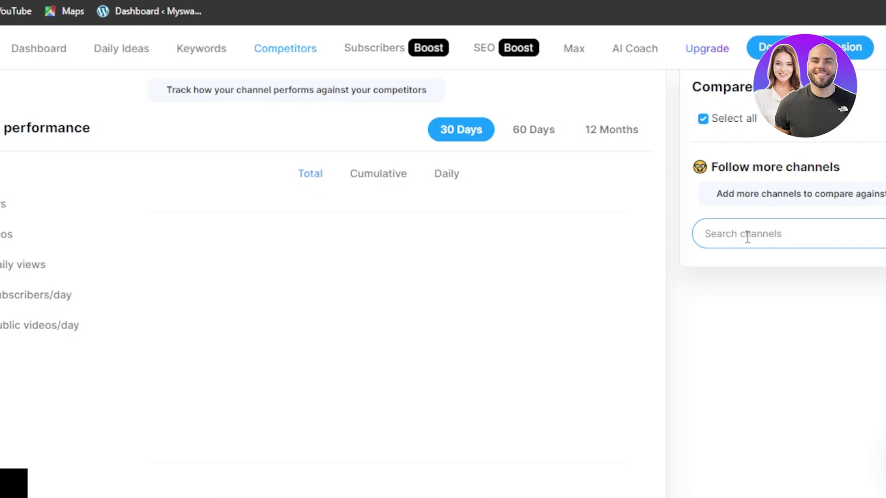
{"action": "type", "text": "mr beast"}
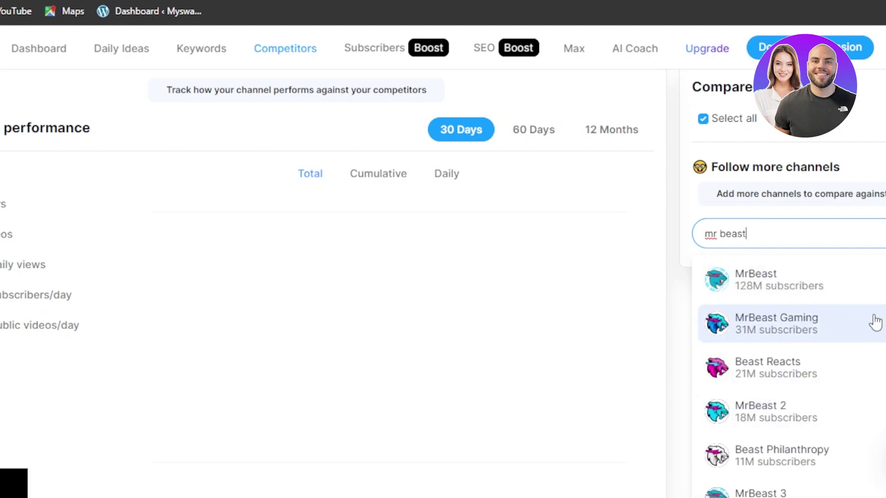
{"action": "scroll", "coordinate": [879, 318], "scroll_direction": "down", "scroll_amount": 1}
{"action": "scroll", "coordinate": [442, 283], "scroll_direction": "down", "scroll_amount": 4}
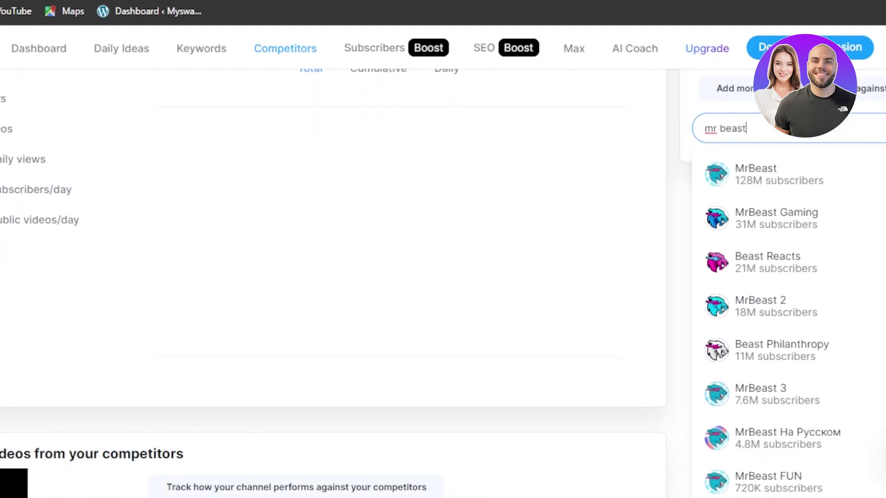
{"action": "scroll", "coordinate": [830, 272], "scroll_direction": "up", "scroll_amount": 3}
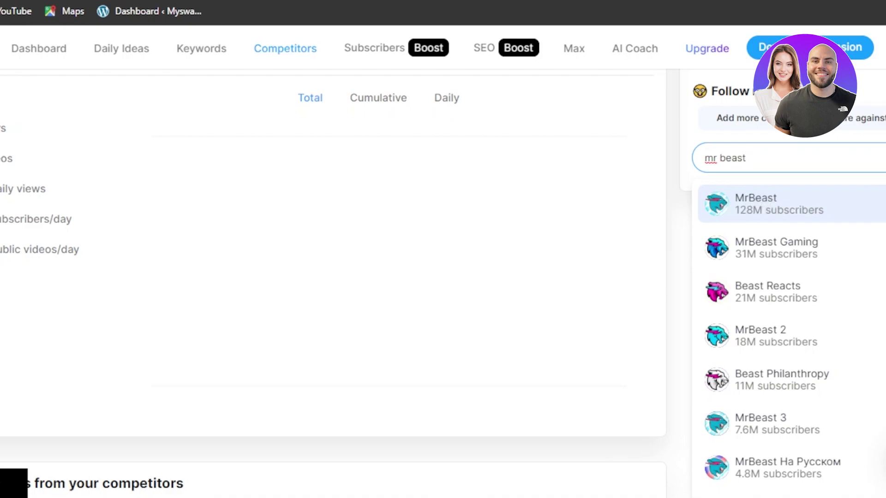
{"action": "scroll", "coordinate": [443, 277], "scroll_direction": "up", "scroll_amount": 3}
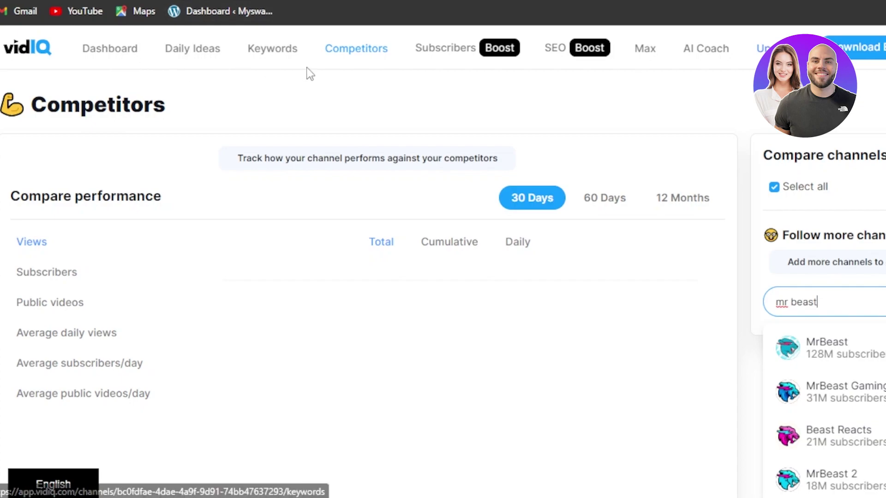
View the Subscribers page and the SEO page with its Bulk SEO section.
{"action": "left_click", "coordinate": [450, 53]}
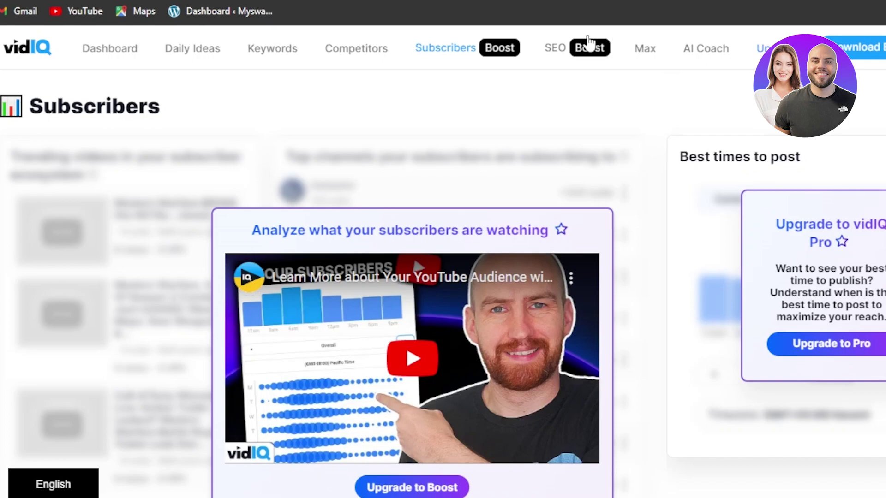
{"action": "left_click", "coordinate": [550, 52]}
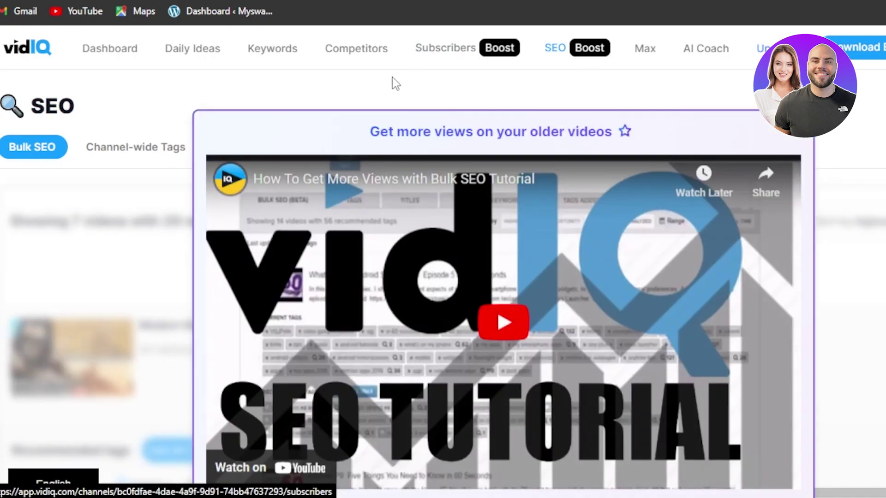
Open the Max page and look over its recorded sessions, live coaching and community sections.
{"action": "left_click", "coordinate": [648, 57]}
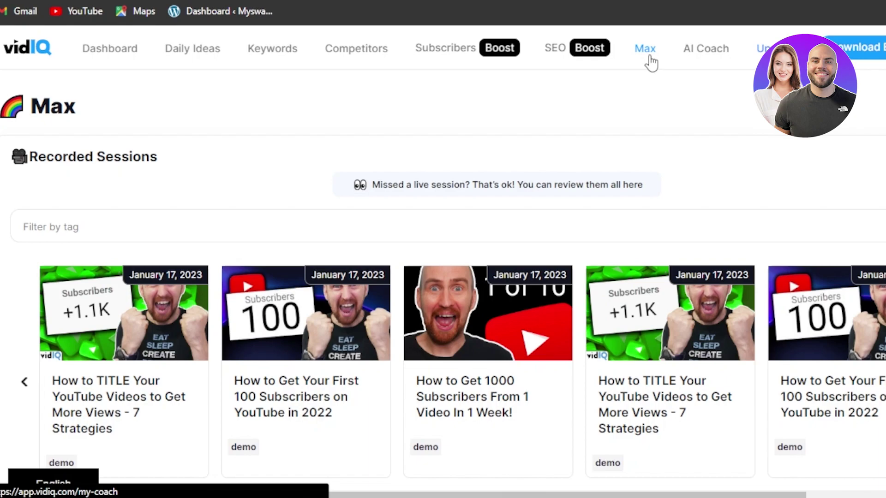
{"action": "scroll", "coordinate": [442, 277], "scroll_direction": "down", "scroll_amount": 5}
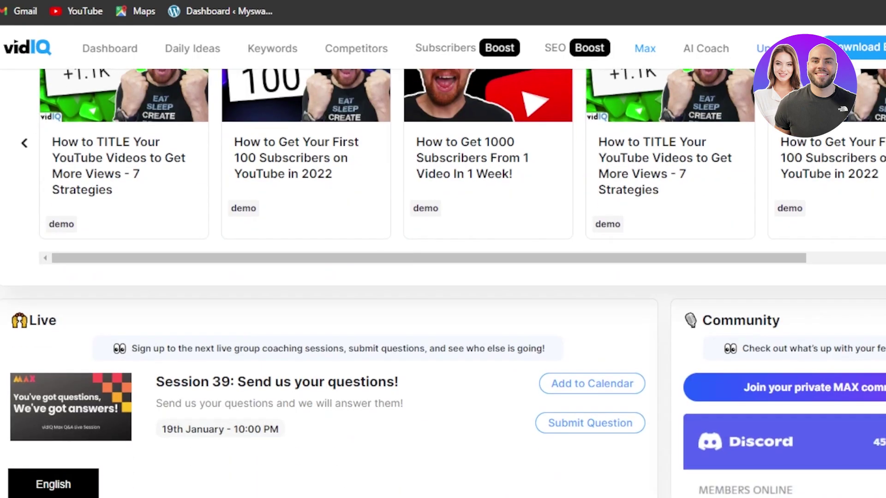
{"action": "scroll", "coordinate": [605, 166], "scroll_direction": "up", "scroll_amount": 5}
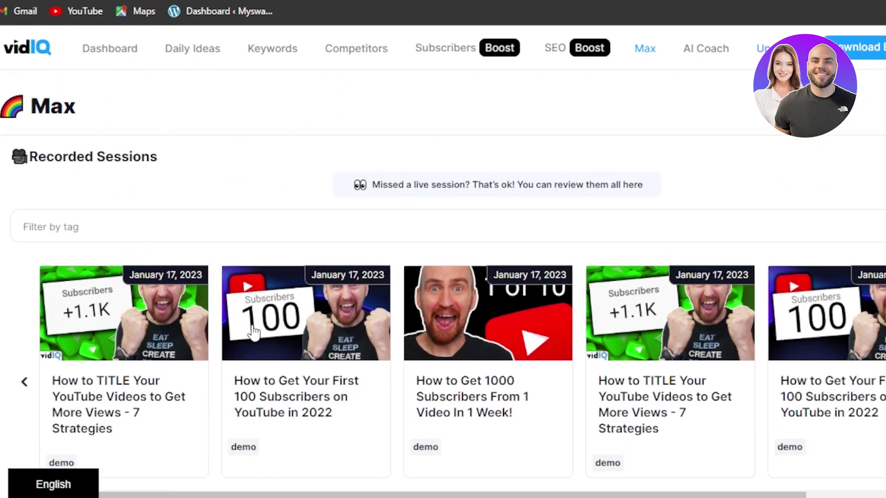
Open the AI Coach and read its introductory notes on memory and knowledge limits.
{"action": "left_click", "coordinate": [712, 52]}
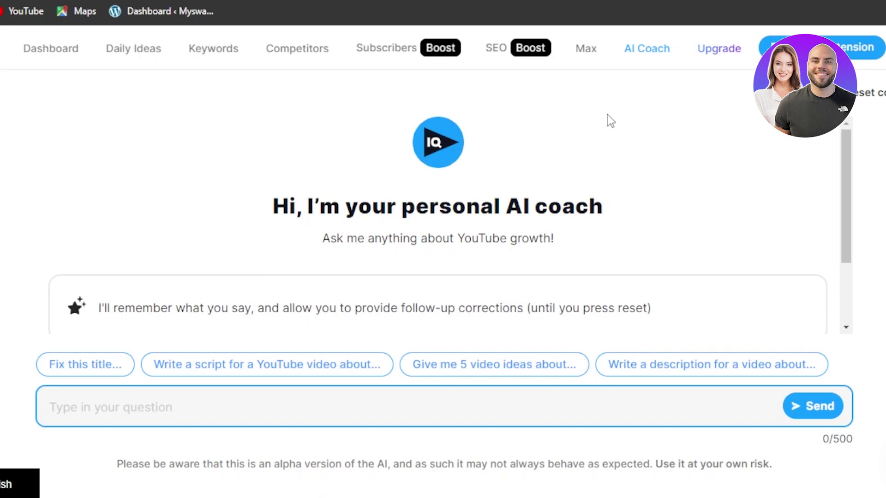
{"action": "left_click", "coordinate": [852, 190]}
{"action": "left_click_drag", "start_coordinate": [851, 200], "coordinate": [843, 262]}
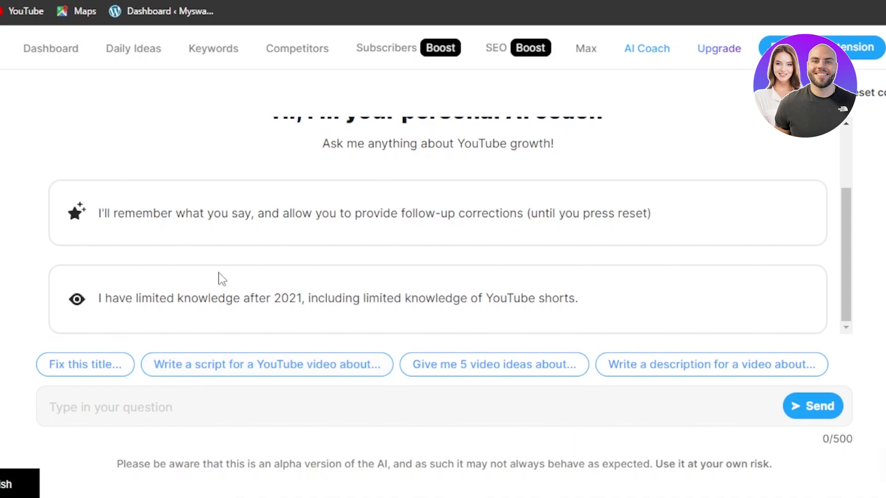
{"action": "left_click_drag", "start_coordinate": [852, 203], "coordinate": [852, 139]}
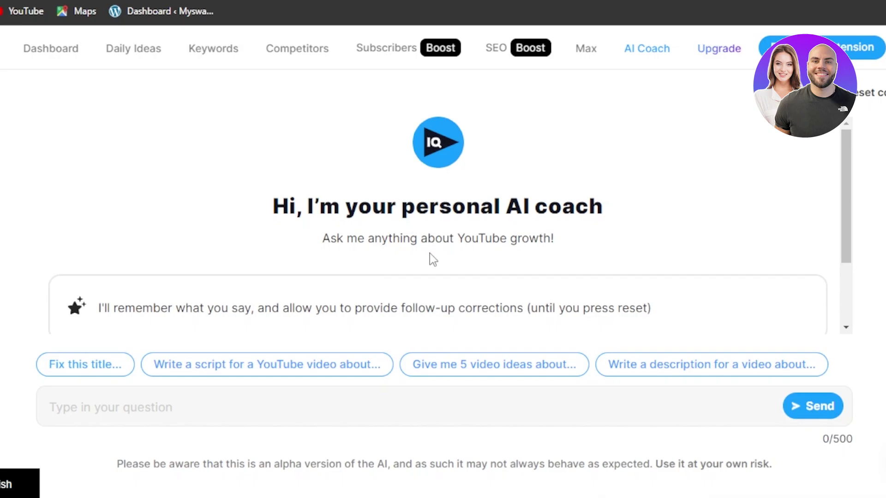
{"action": "scroll", "coordinate": [403, 234], "scroll_direction": "down", "scroll_amount": 2}
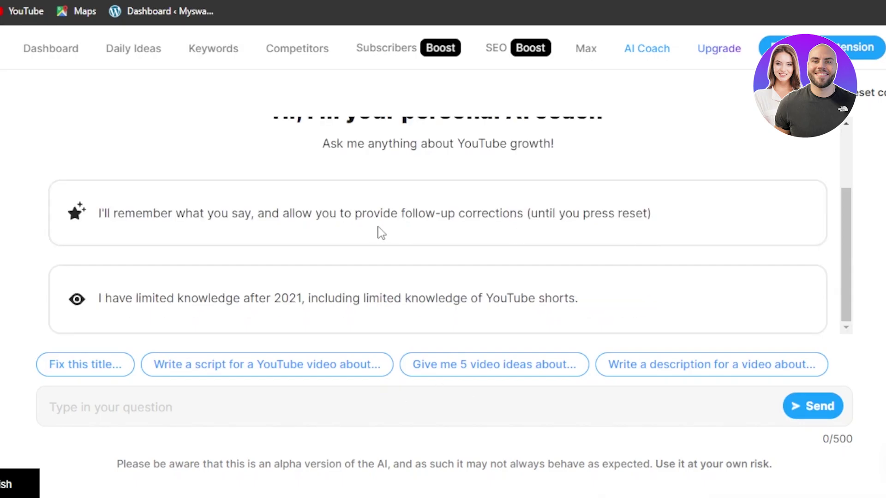
Ask the AI Coach "Give me 5 video ideas about instagram" using the suggested video-ideas prompt.
{"action": "left_click", "coordinate": [468, 373]}
{"action": "type", "text": "i"}
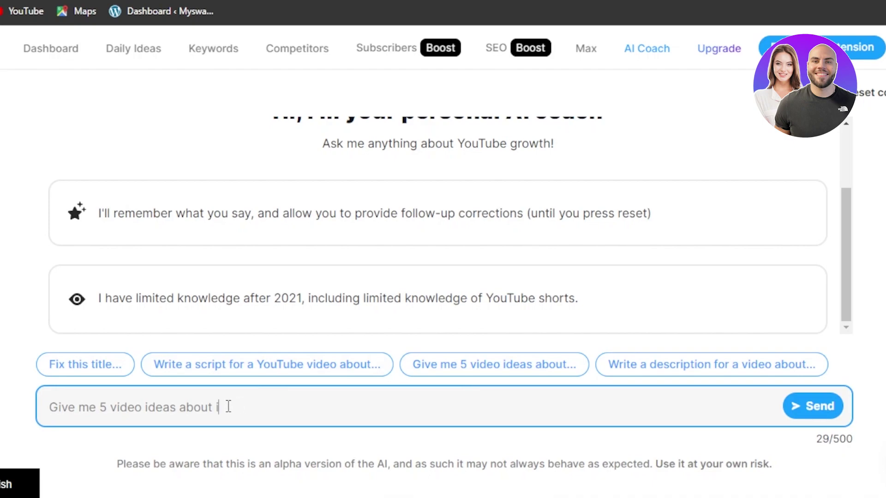
{"action": "type", "text": "nstagra"}
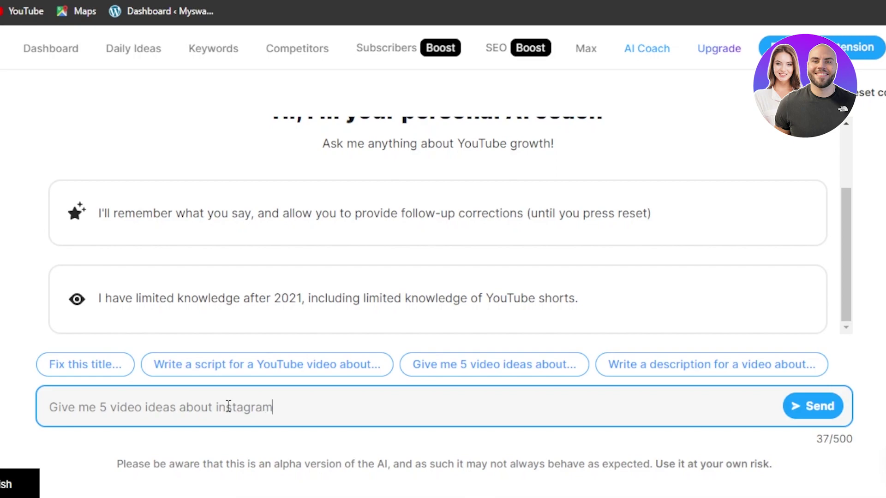
{"action": "type", "text": "m"}
{"action": "key", "text": "Return"}
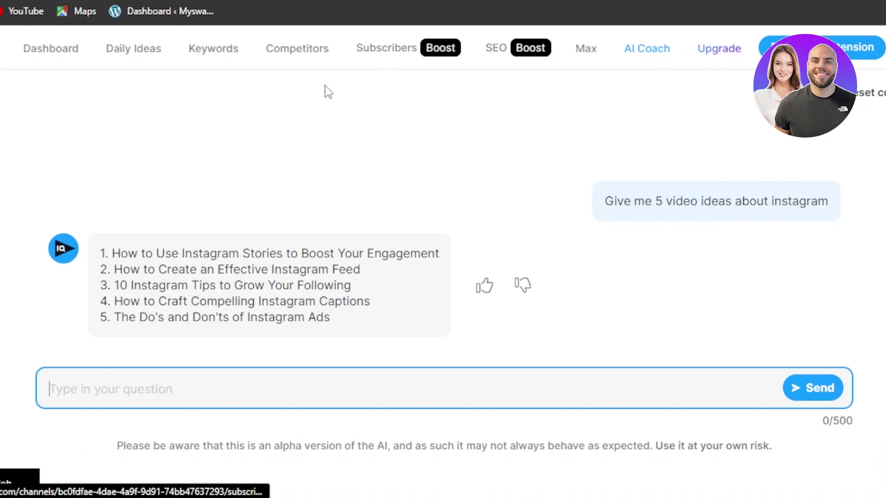
Return to the vidIQ Dashboard and look over its sections from Daily Ideas down the page.
{"action": "left_click", "coordinate": [46, 49]}
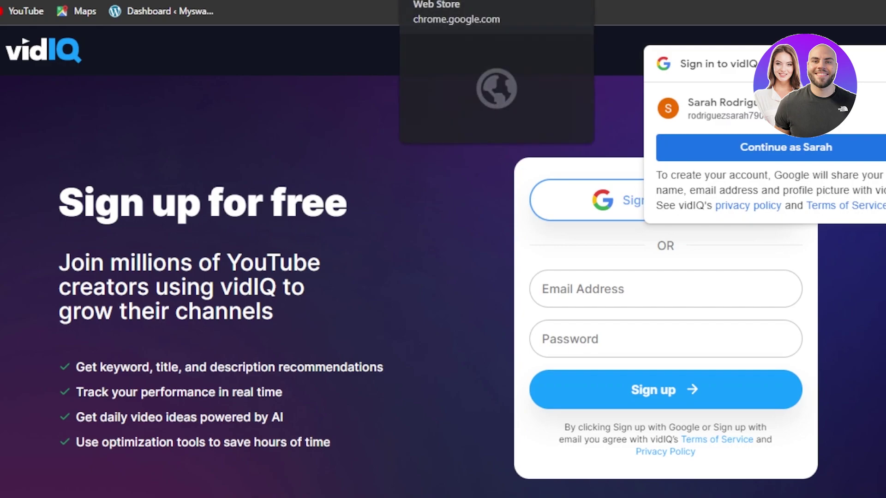
{"action": "left_click", "coordinate": [443, 1]}
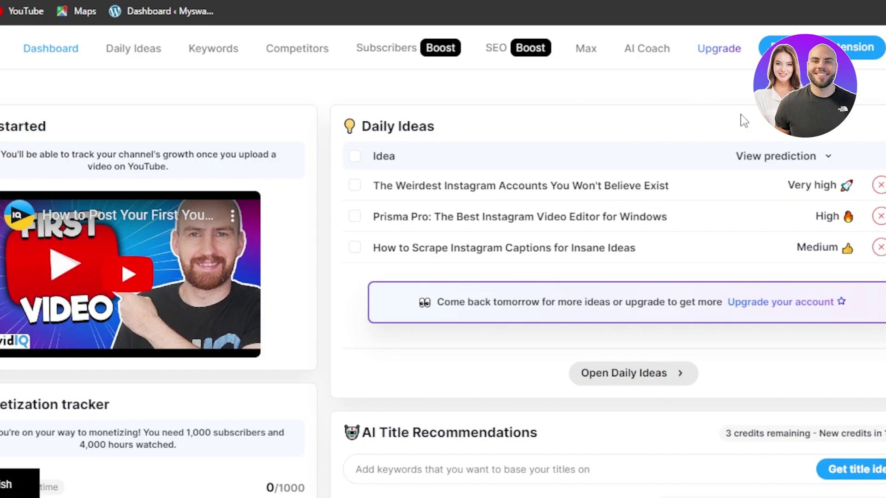
{"action": "scroll", "coordinate": [748, 120], "scroll_direction": "down", "scroll_amount": 8}
{"action": "scroll", "coordinate": [842, 109], "scroll_direction": "up", "scroll_amount": 8}
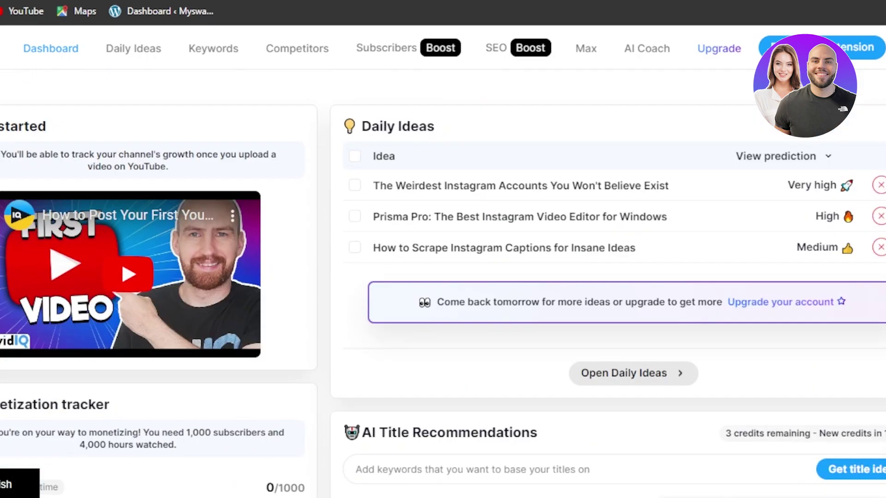